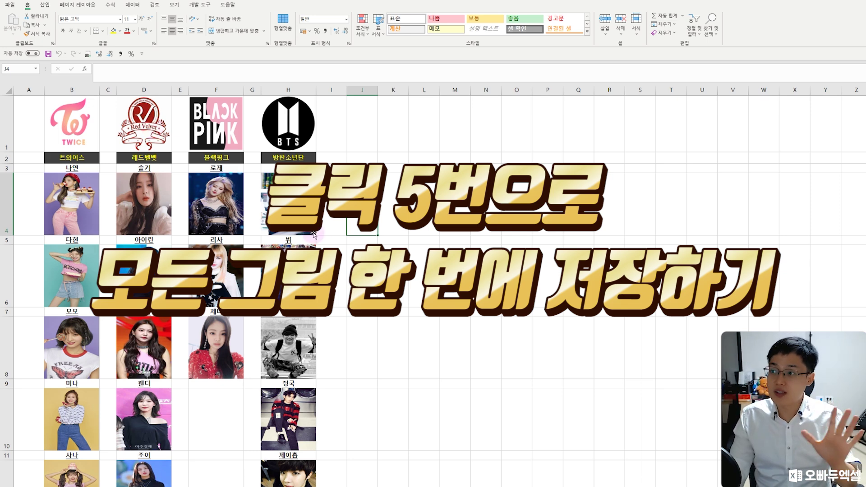
- Save the workbook 아이돌 그룹 멤버별 사진 to the desktop as a web page (*.htm, *.html), accepting the loss of some workbook features
{"action": "left_click", "coordinate": [366, 231]}
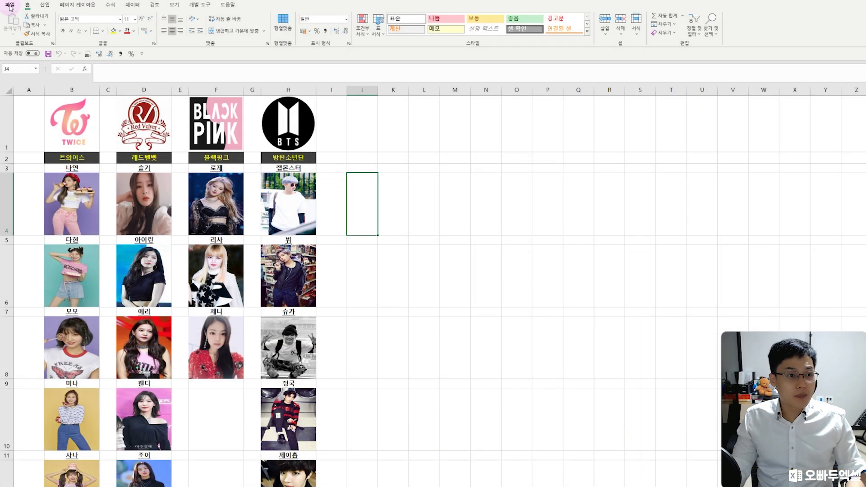
{"action": "left_click", "coordinate": [10, 5]}
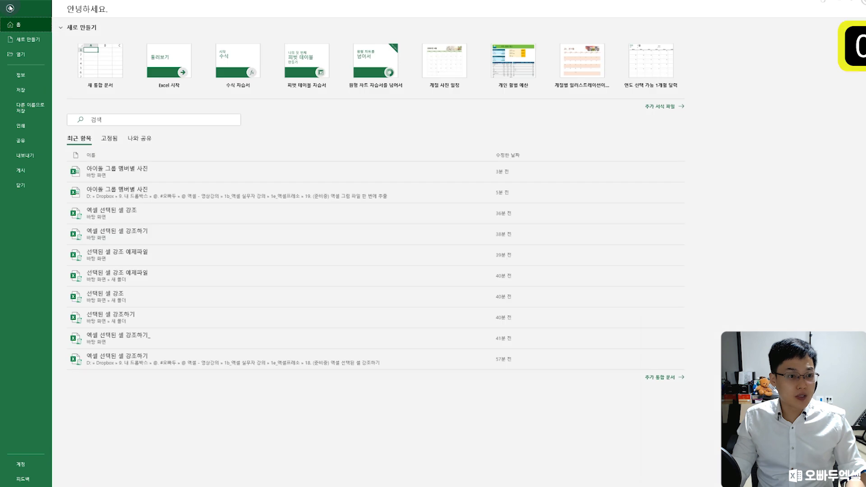
{"action": "left_click", "coordinate": [31, 107]}
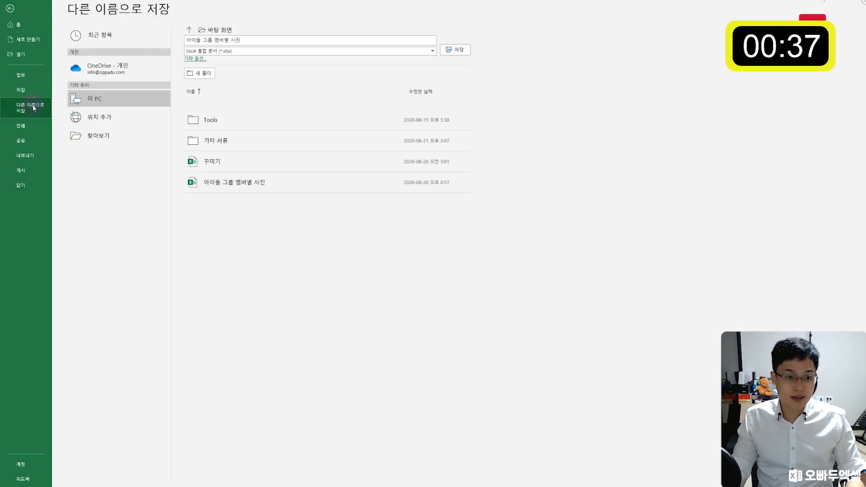
{"action": "left_click", "coordinate": [230, 53]}
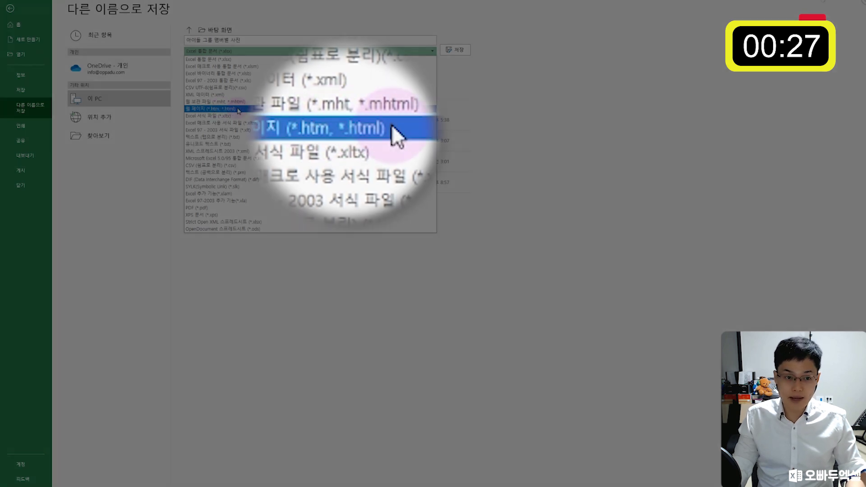
{"action": "left_click", "coordinate": [238, 110]}
{"action": "left_click", "coordinate": [219, 29]}
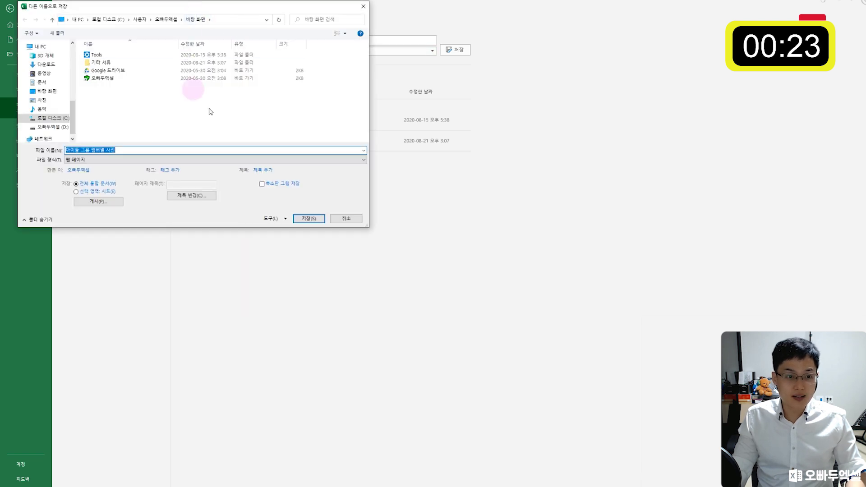
{"action": "left_click", "coordinate": [307, 220]}
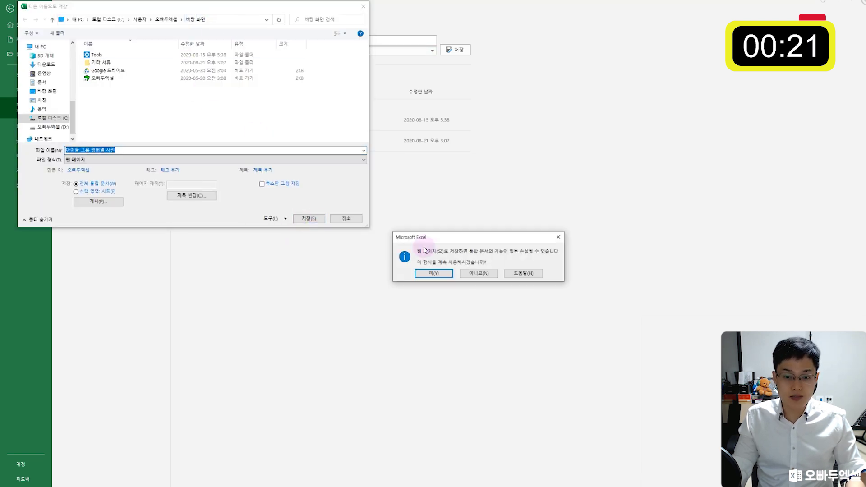
{"action": "left_click_drag", "start_coordinate": [478, 237], "coordinate": [496, 126]}
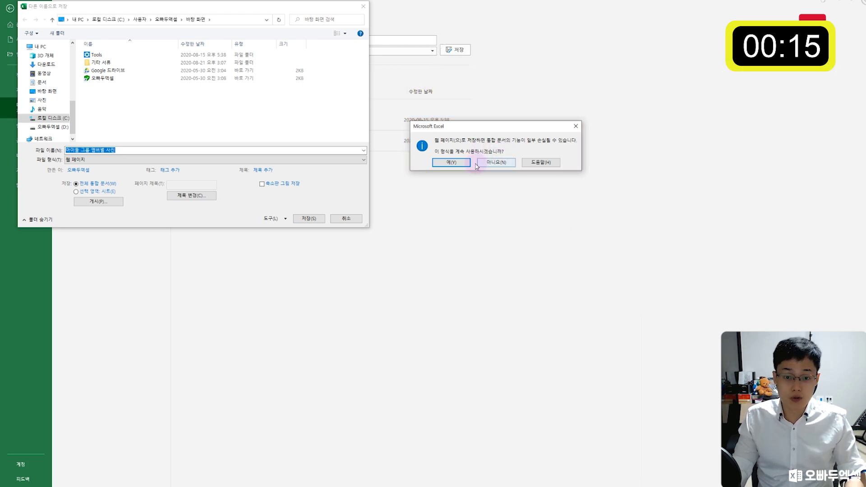
{"action": "left_click", "coordinate": [456, 162]}
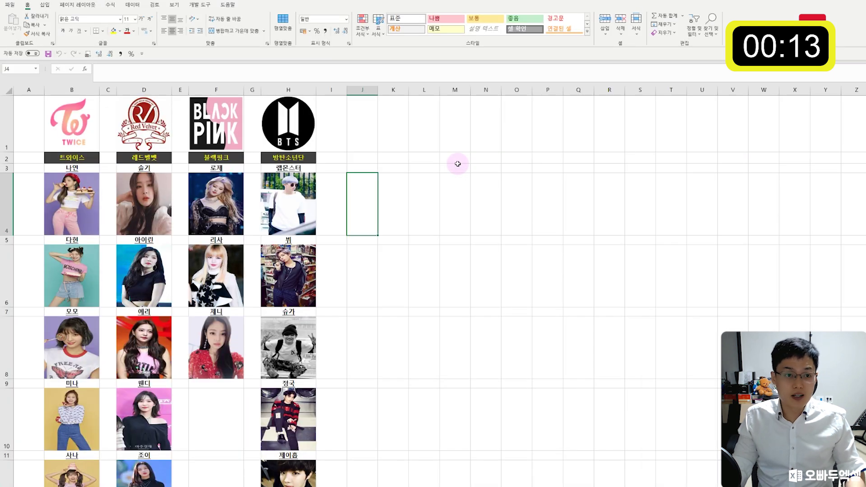
- Switch to the Windows desktop and open the exported 아이돌 그룹 멤버별 사진.files folder
{"action": "key", "text": "super+d"}
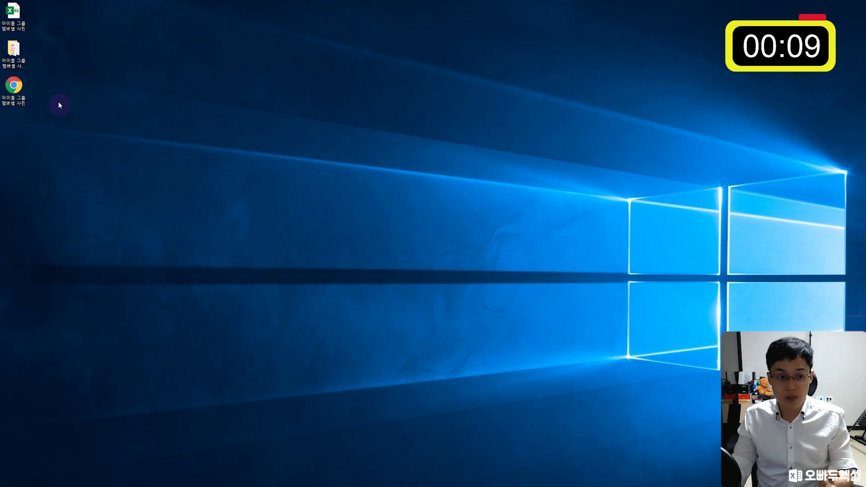
{"action": "left_click", "coordinate": [9, 52]}
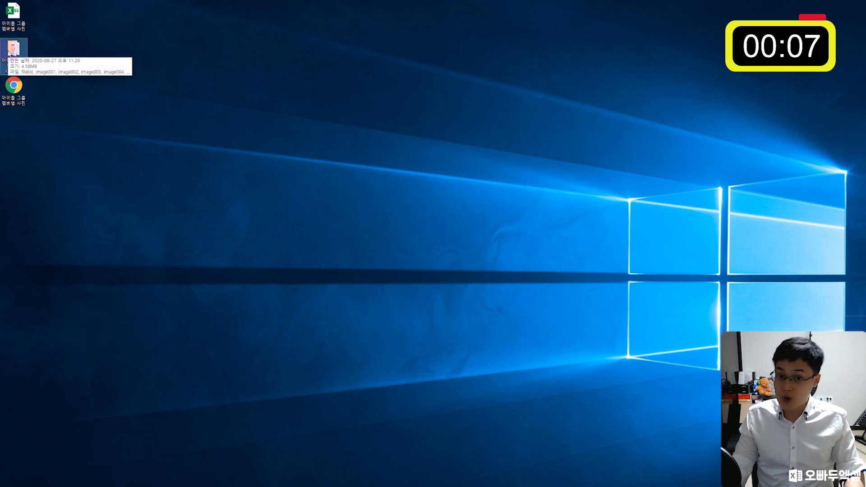
{"action": "double_click", "coordinate": [9, 53]}
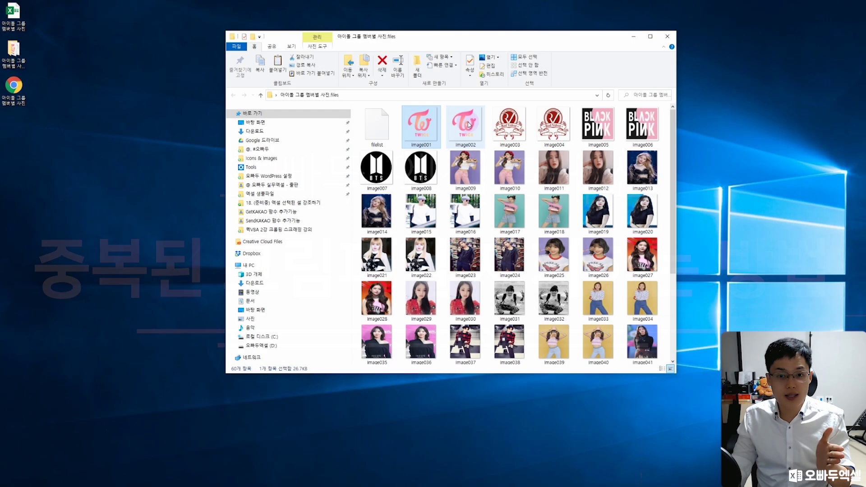
- List the exported files with their details and compare the file sizes of image001 and image002
{"action": "left_click", "coordinate": [553, 131]}
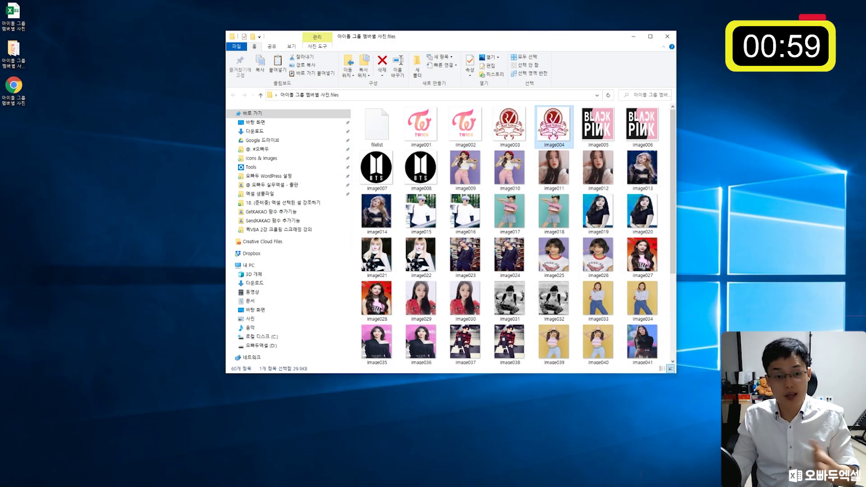
{"action": "left_click", "coordinate": [291, 46]}
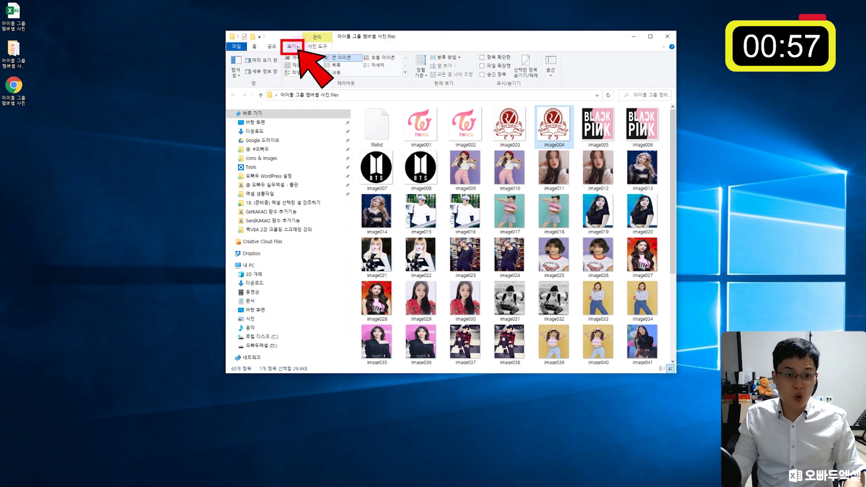
{"action": "left_click", "coordinate": [374, 65]}
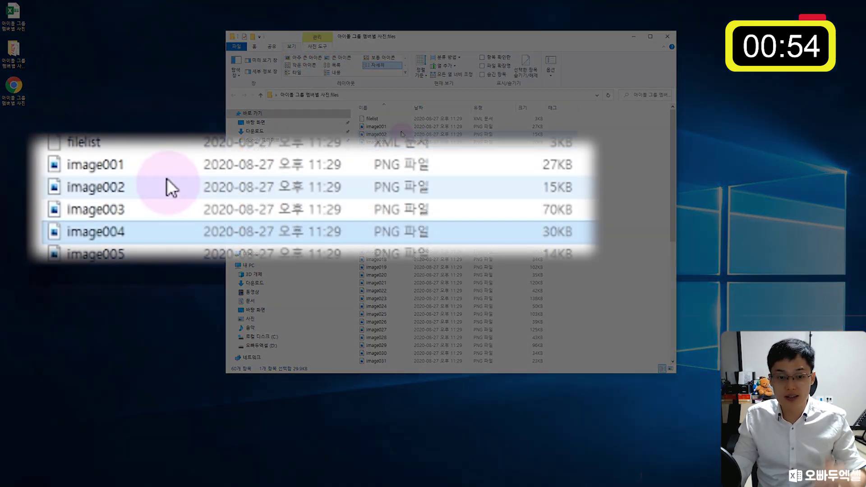
{"action": "left_click", "coordinate": [400, 128]}
{"action": "left_click", "coordinate": [400, 134]}
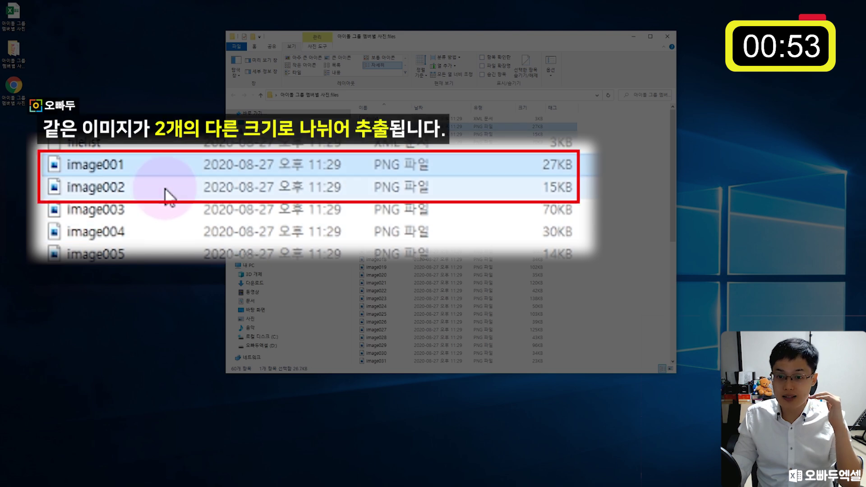
{"action": "left_click", "coordinate": [392, 127]}
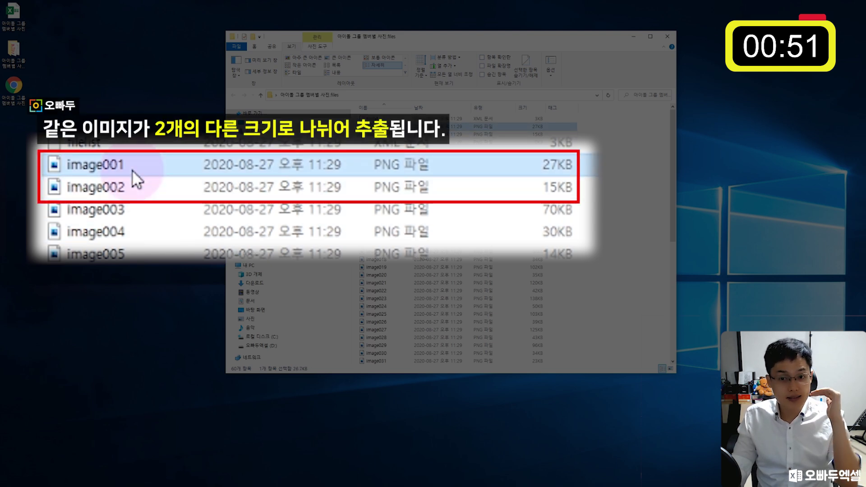
{"action": "left_click", "coordinate": [386, 131]}
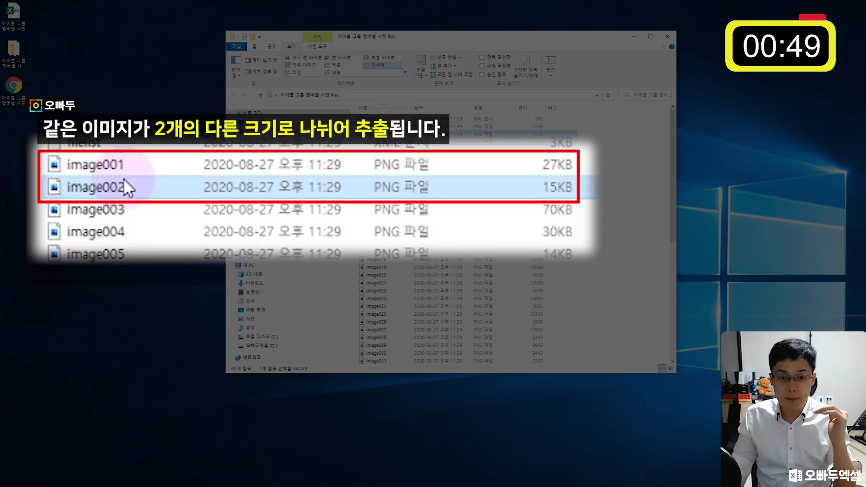
{"action": "mouse_move", "coordinate": [387, 134]}
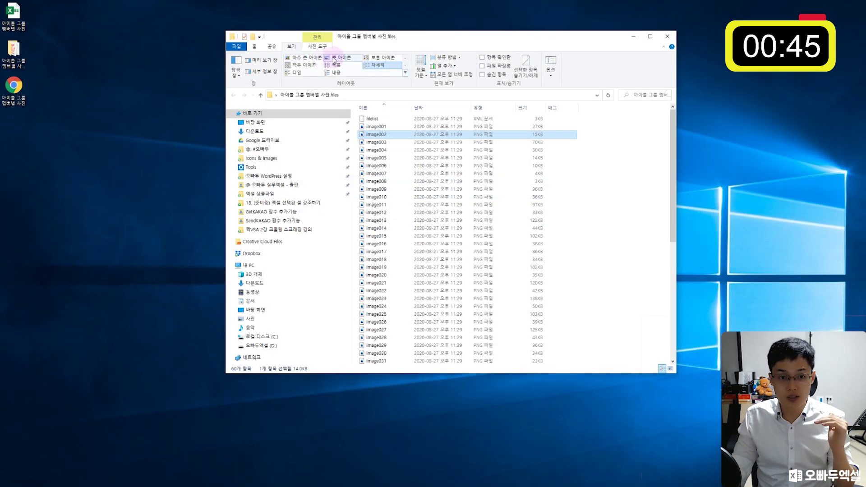
{"action": "left_click", "coordinate": [334, 58]}
{"action": "left_click", "coordinate": [416, 135]}
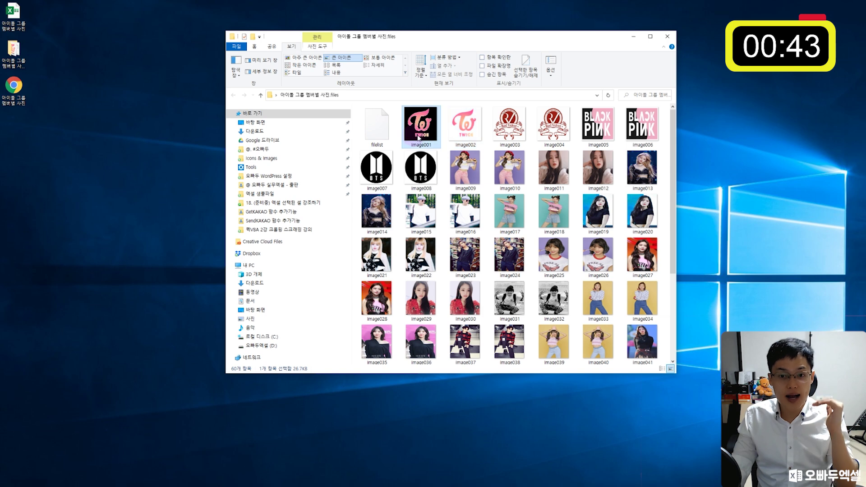
{"action": "left_click", "coordinate": [526, 136]}
{"action": "left_click", "coordinate": [421, 124], "text": "ctrl"}
{"action": "left_click", "coordinate": [598, 124], "text": "ctrl"}
{"action": "left_click", "coordinate": [376, 168], "text": "ctrl"}
{"action": "left_click", "coordinate": [465, 168], "text": "ctrl"}
{"action": "left_click", "coordinate": [554, 168], "text": "ctrl"}
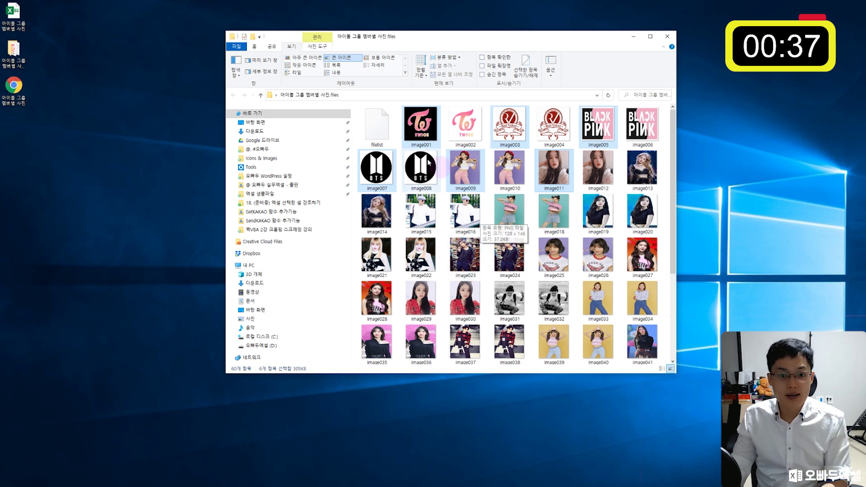
- Delete the filelist file from the exported folder
{"action": "left_click", "coordinate": [381, 124]}
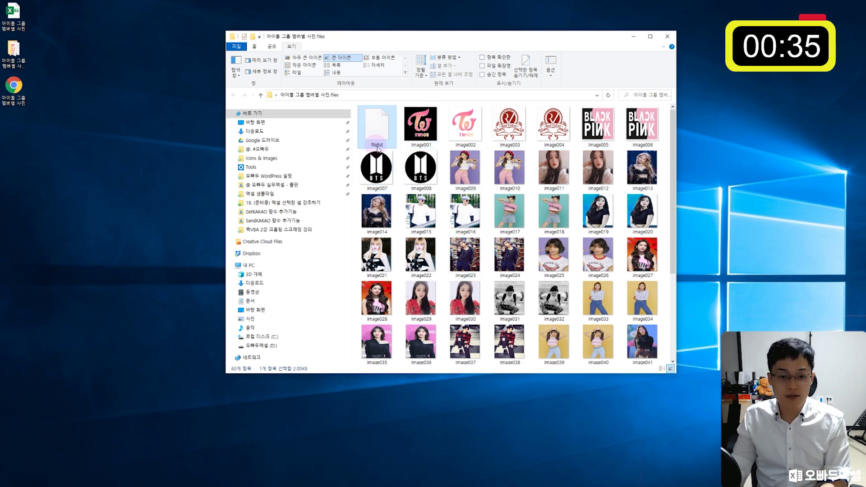
{"action": "key", "text": "Delete"}
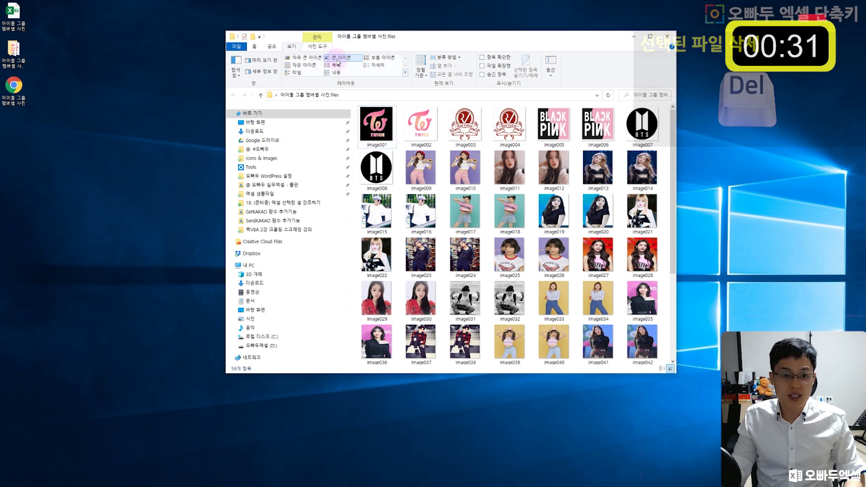
- Arrange the files as extra large icons in two columns and delete all the smaller even-numbered duplicates, image002 through image056
{"action": "left_click", "coordinate": [312, 62]}
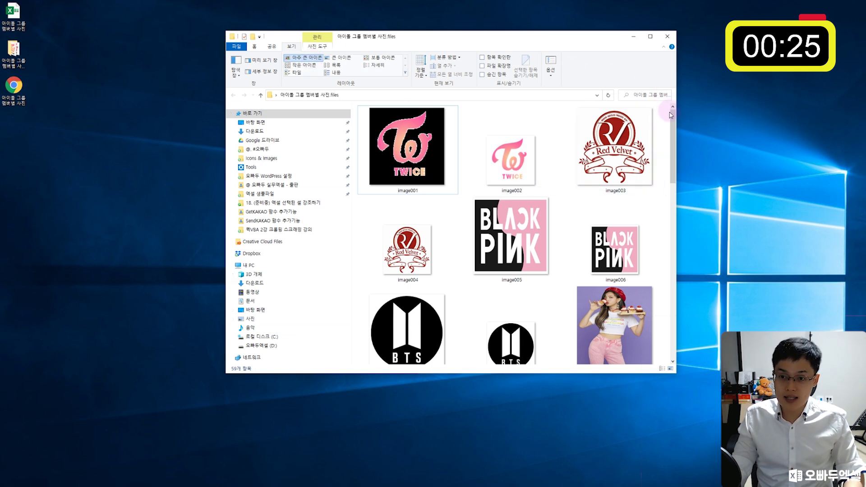
{"action": "left_click_drag", "start_coordinate": [677, 115], "coordinate": [618, 116]}
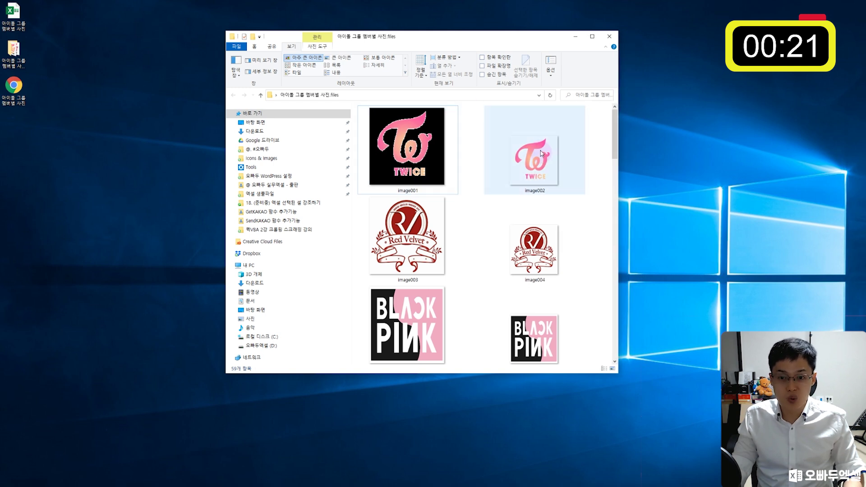
{"action": "left_click_drag", "start_coordinate": [591, 111], "coordinate": [531, 149]}
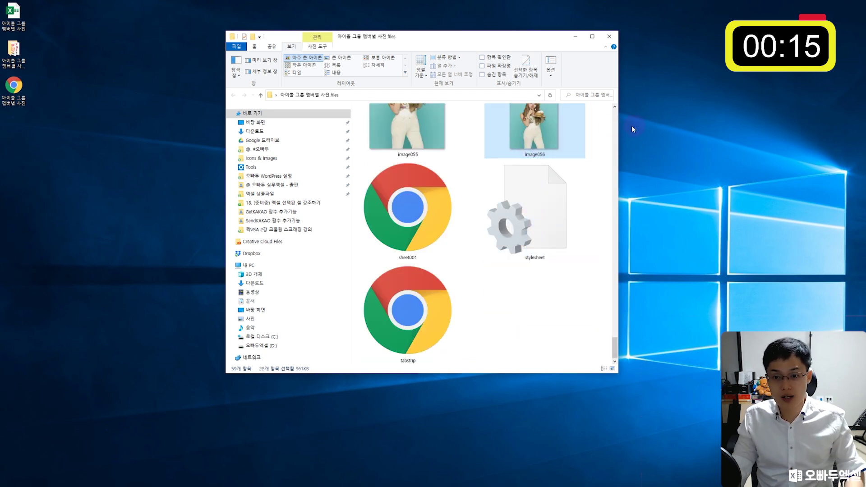
{"action": "left_click_drag", "start_coordinate": [618, 121], "coordinate": [850, 156]}
{"action": "left_click_drag", "start_coordinate": [847, 324], "coordinate": [847, 108]}
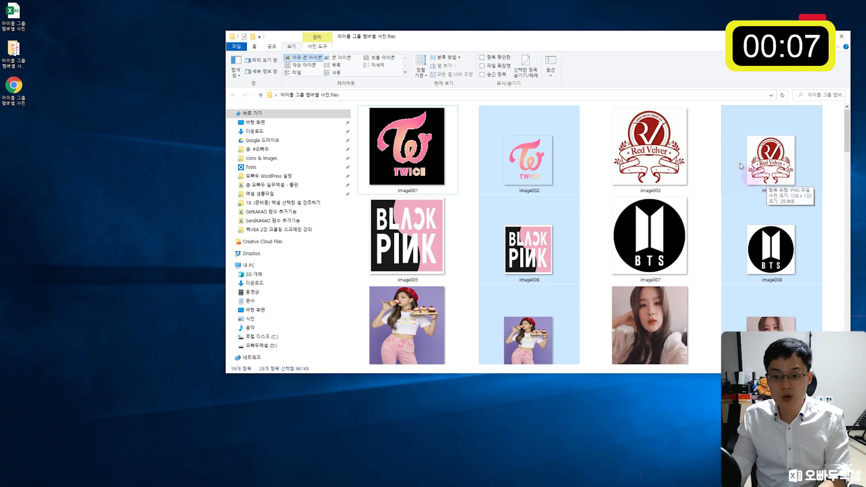
{"action": "key", "text": "Delete"}
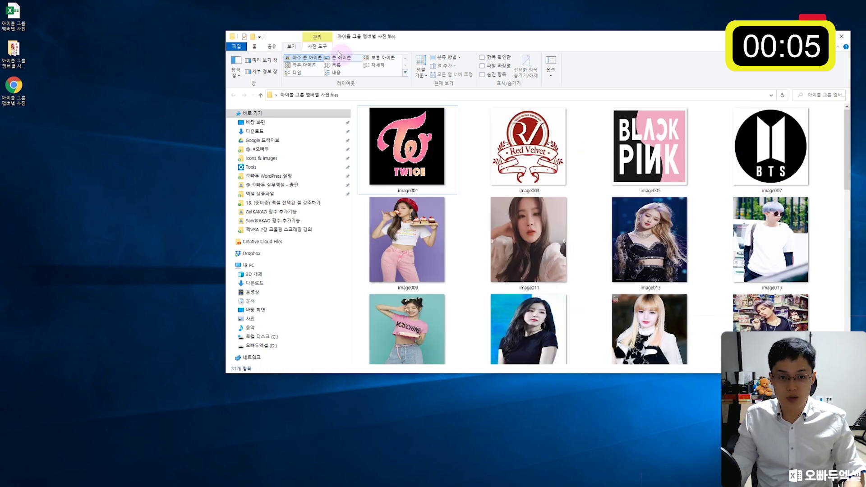
{"action": "scroll", "coordinate": [383, 130], "scroll_direction": "down", "scroll_amount": 2, "text": "ctrl"}
{"action": "left_click", "coordinate": [499, 212]}
{"action": "key", "text": "ctrl+a"}
{"action": "left_click", "coordinate": [584, 304]}
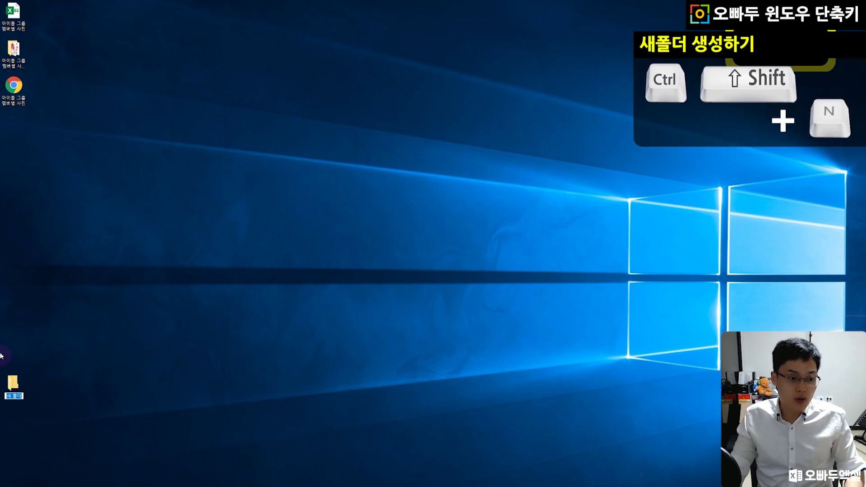
- Place the new folder in open desktop space, keeping the name 새 폴더, and move the workbook 아이돌 그룹 멤버별 사진 into it
{"action": "left_click_drag", "start_coordinate": [12, 383], "coordinate": [134, 187]}
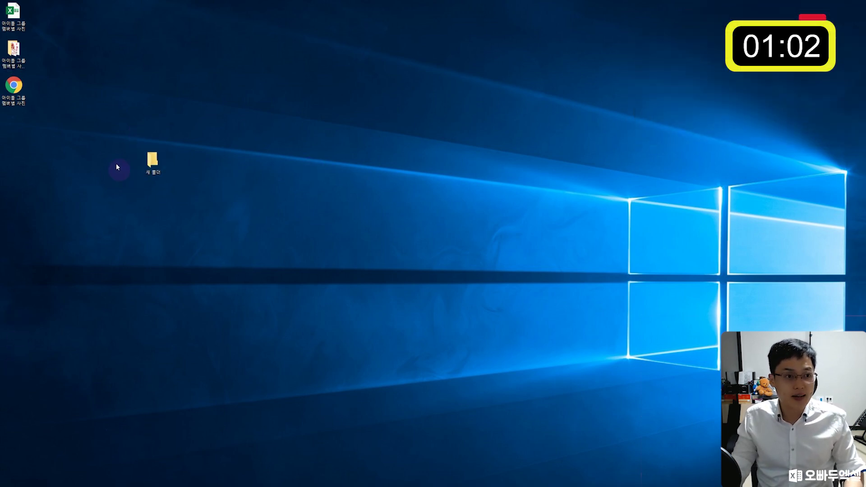
{"action": "left_click_drag", "start_coordinate": [28, 23], "coordinate": [156, 162]}
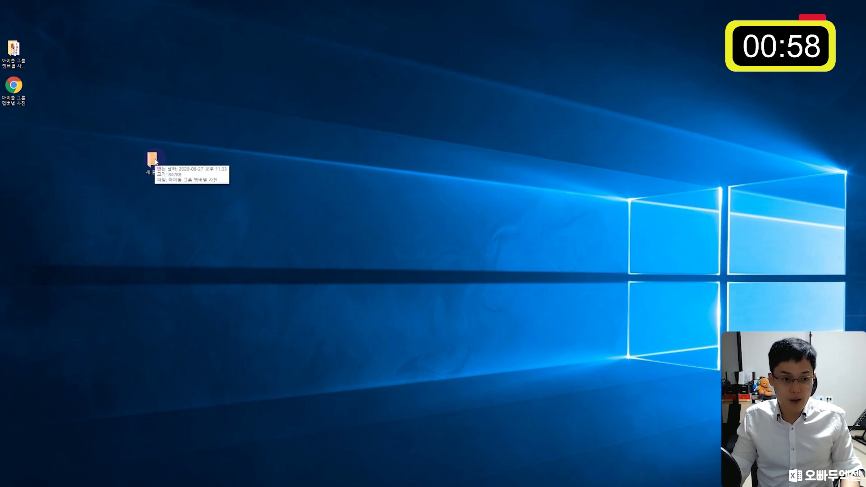
- Open the 새 폴더 folder and turn on the display of file name extensions
{"action": "double_click", "coordinate": [155, 160]}
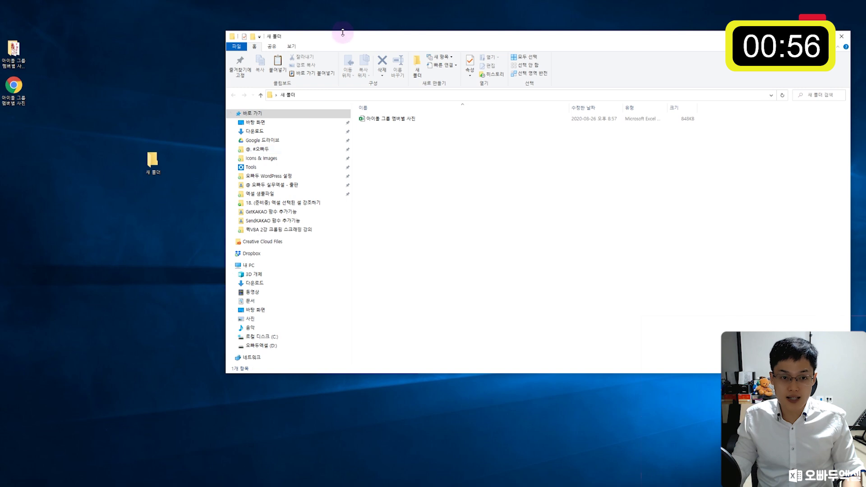
{"action": "left_click_drag", "start_coordinate": [343, 33], "coordinate": [311, 60]}
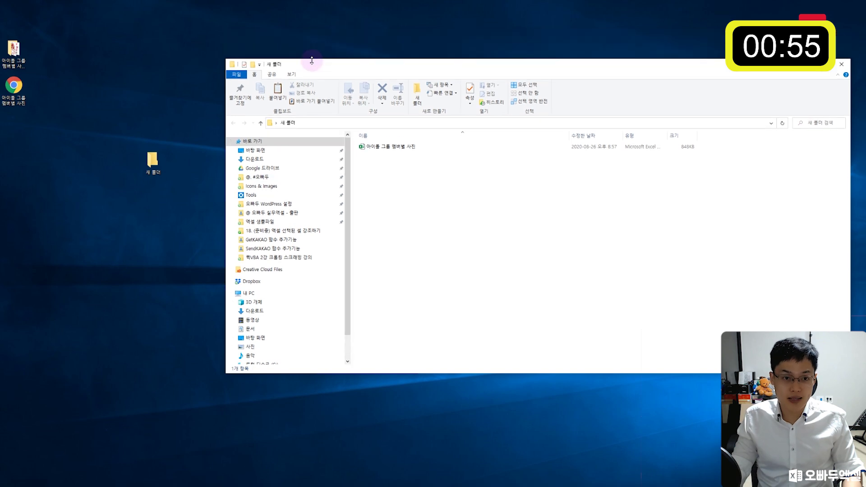
{"action": "left_click", "coordinate": [293, 77]}
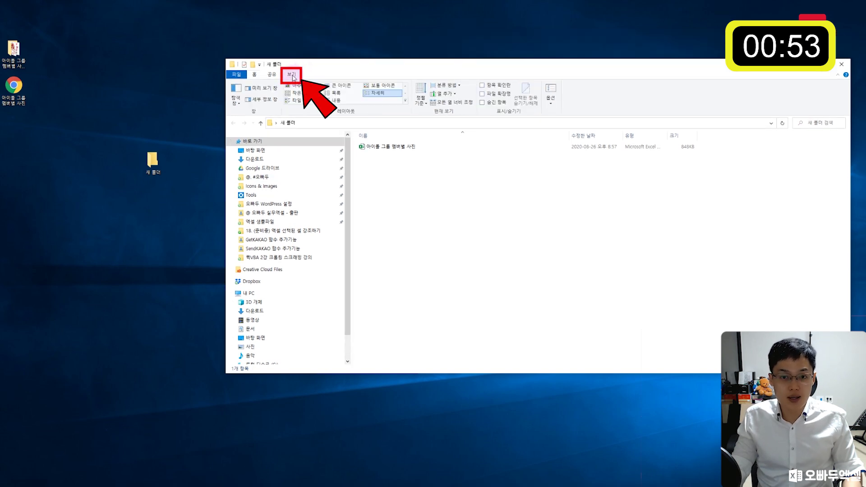
{"action": "left_click", "coordinate": [500, 97]}
- Change the extension of the workbook 아이돌 그룹 멤버별 사진 from xlsx to zip and accept the extension change
{"action": "left_click", "coordinate": [426, 148]}
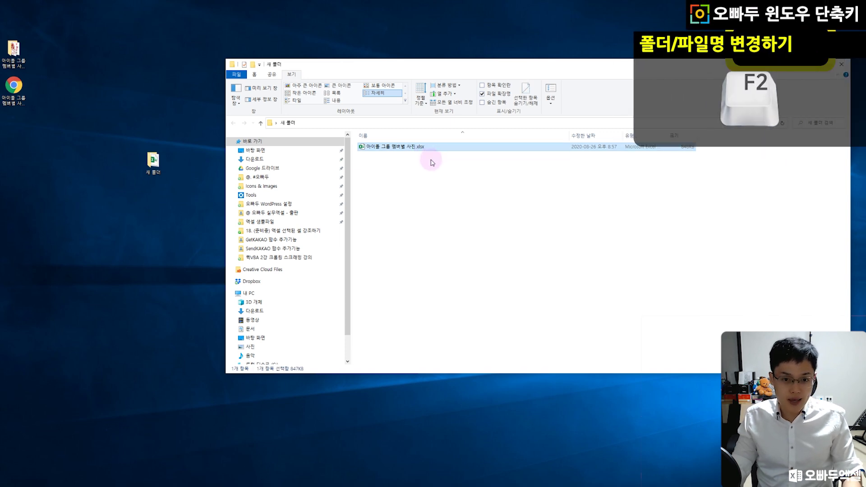
{"action": "key", "text": "F2"}
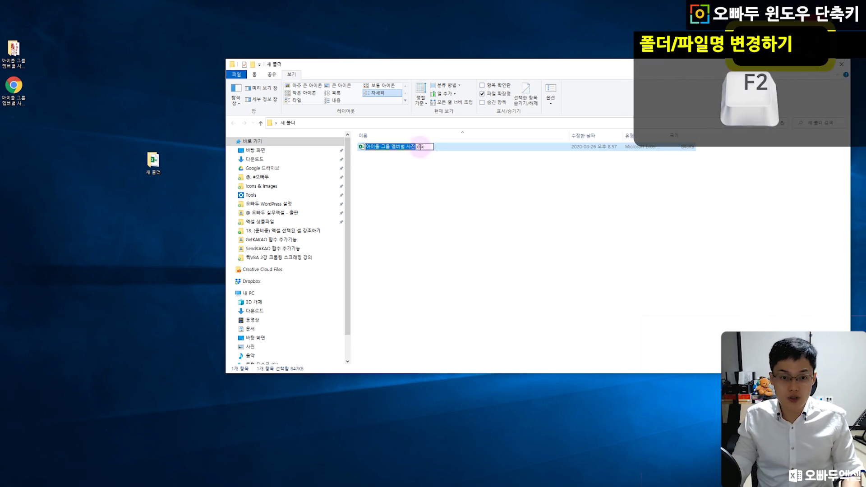
{"action": "left_click_drag", "start_coordinate": [416, 147], "coordinate": [423, 147]}
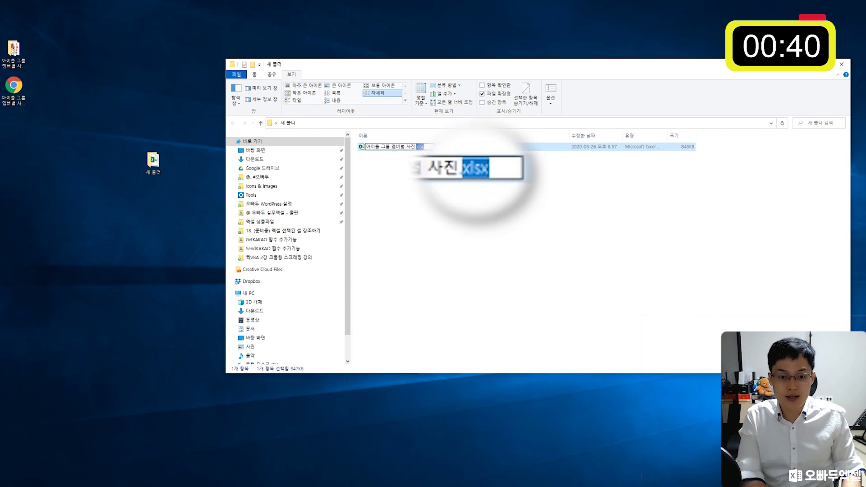
{"action": "type", "text": "ㄱ"}
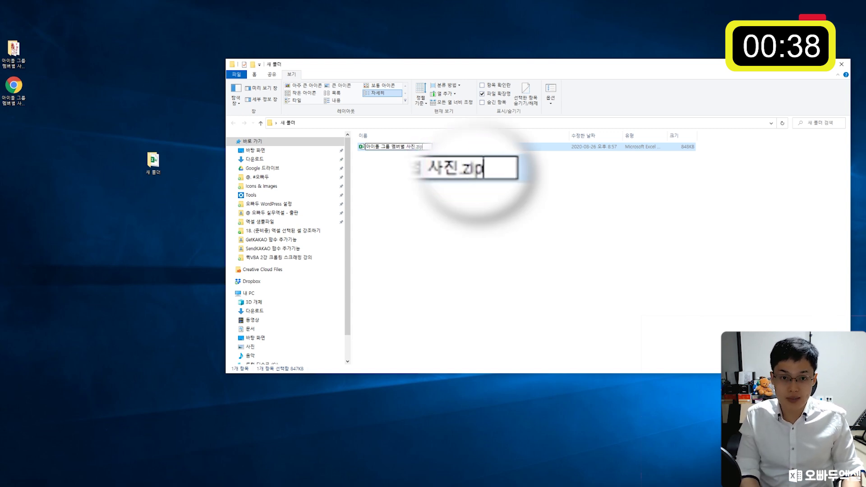
{"action": "key", "text": "Return"}
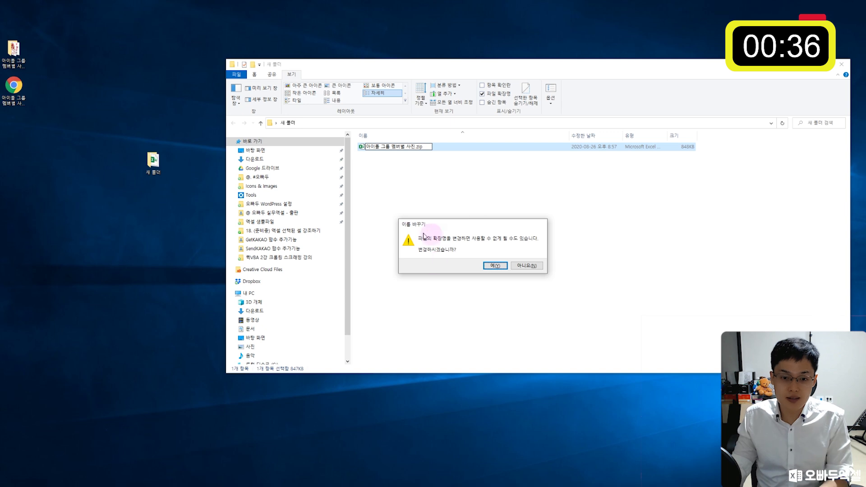
{"action": "left_click", "coordinate": [494, 266]}
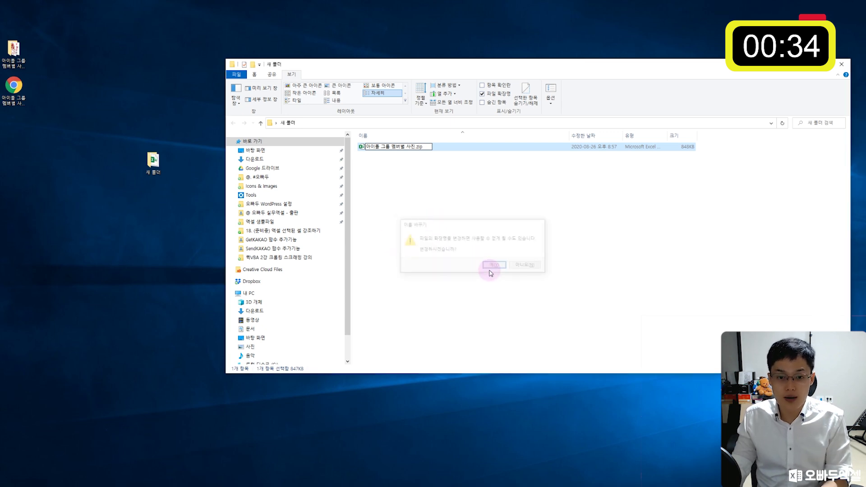
{"action": "left_click", "coordinate": [469, 214]}
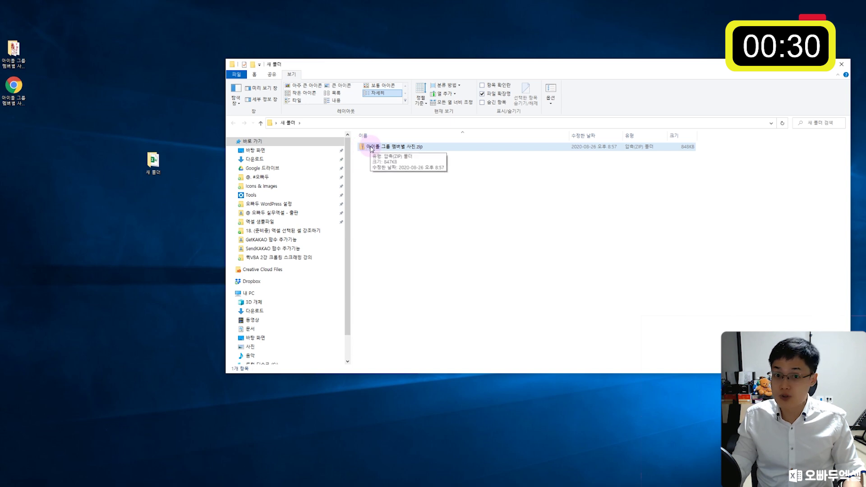
- Open the archive 아이돌 그룹 멤버별 사진.zip and go into its media folder inside xl
{"action": "left_click", "coordinate": [411, 147]}
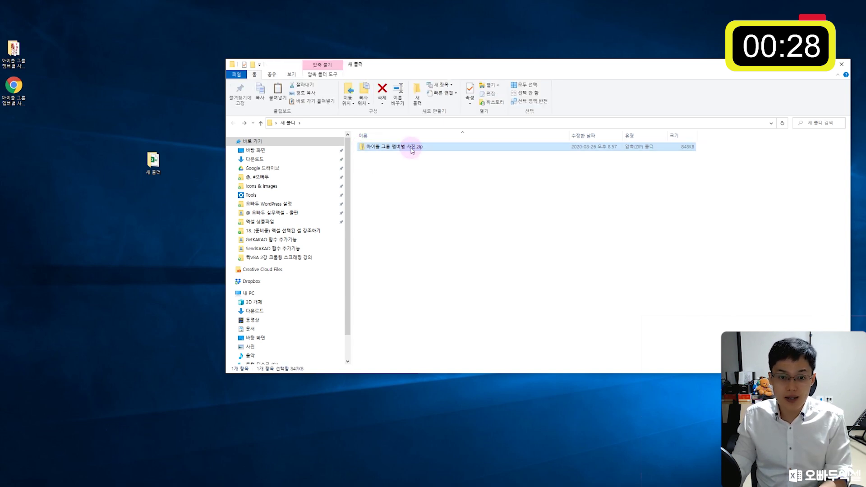
{"action": "double_click", "coordinate": [410, 147]}
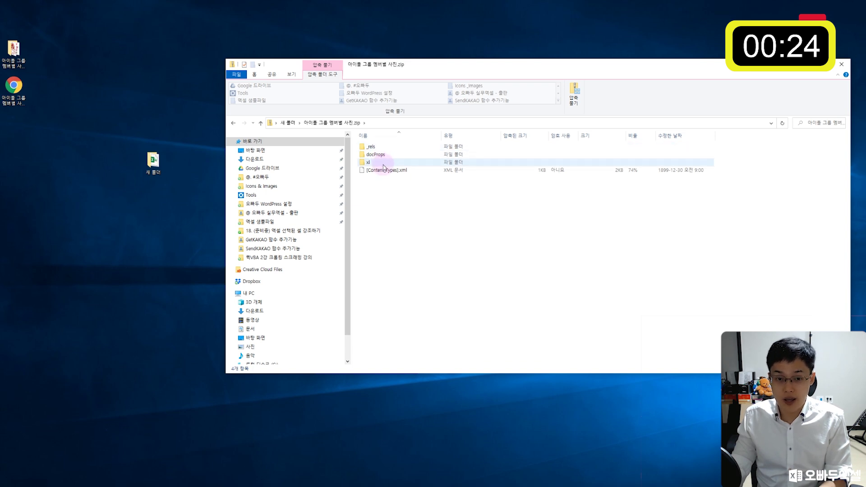
{"action": "double_click", "coordinate": [386, 165]}
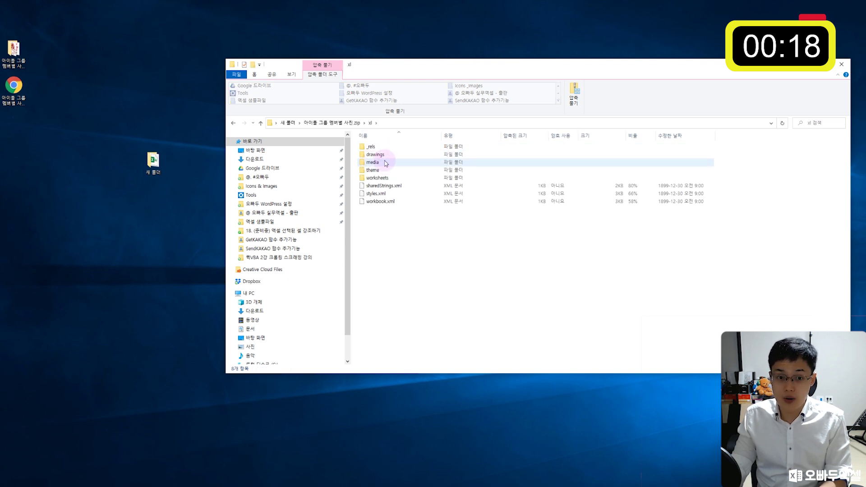
{"action": "double_click", "coordinate": [386, 164]}
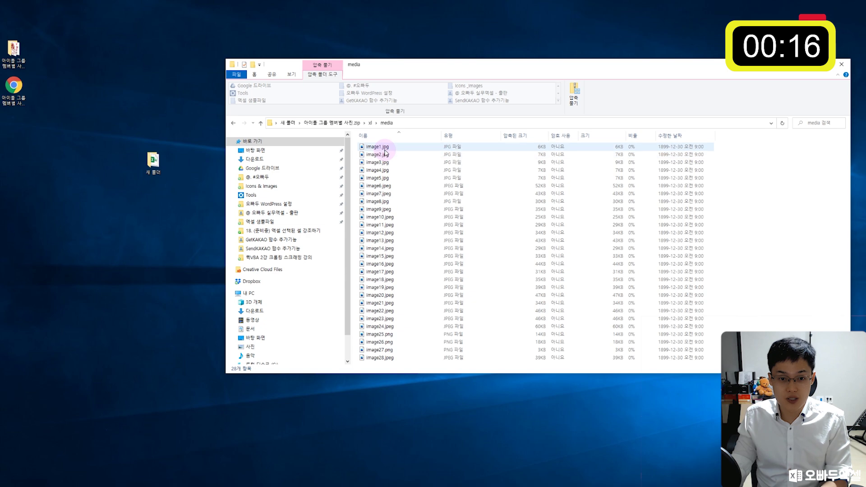
- Copy all the image files from the archive's media folder into the desktop folder 새 폴더
{"action": "left_click", "coordinate": [386, 147]}
{"action": "left_click", "coordinate": [392, 358], "text": "shift"}
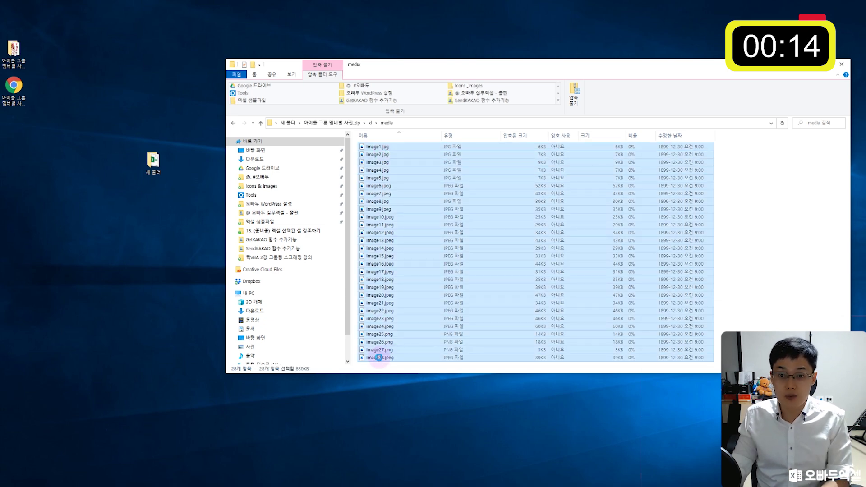
{"action": "left_click", "coordinate": [387, 147]}
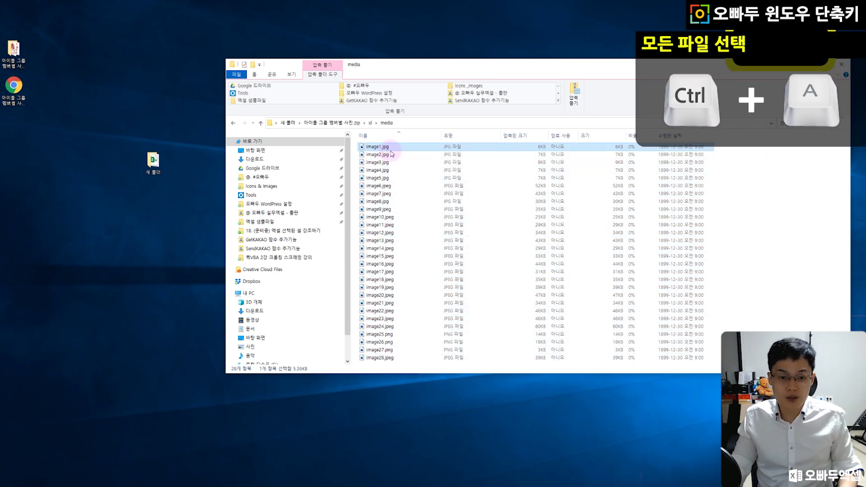
{"action": "key", "text": "ctrl+a"}
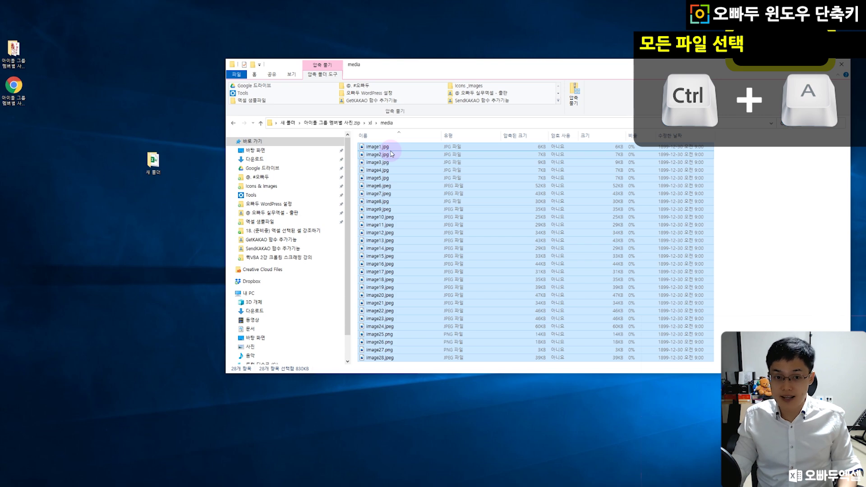
{"action": "key", "text": "ctrl+c"}
{"action": "left_click", "coordinate": [154, 165]}
{"action": "double_click", "coordinate": [154, 165]}
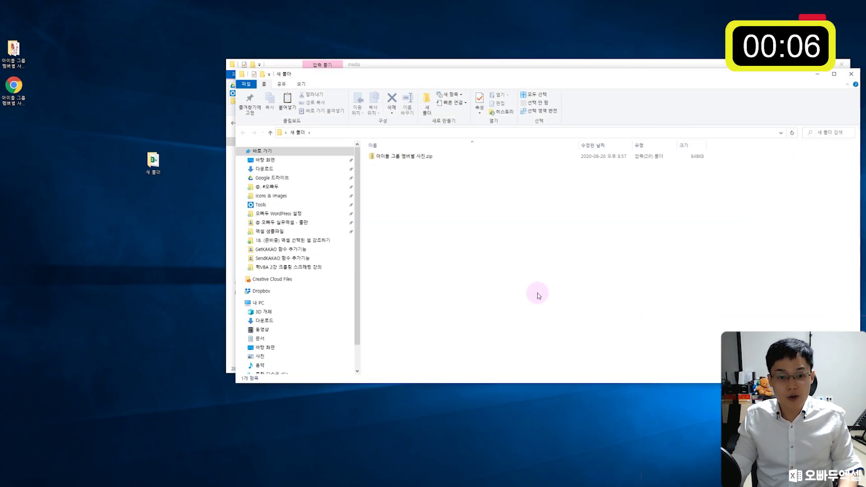
{"action": "key", "text": "ctrl+v"}
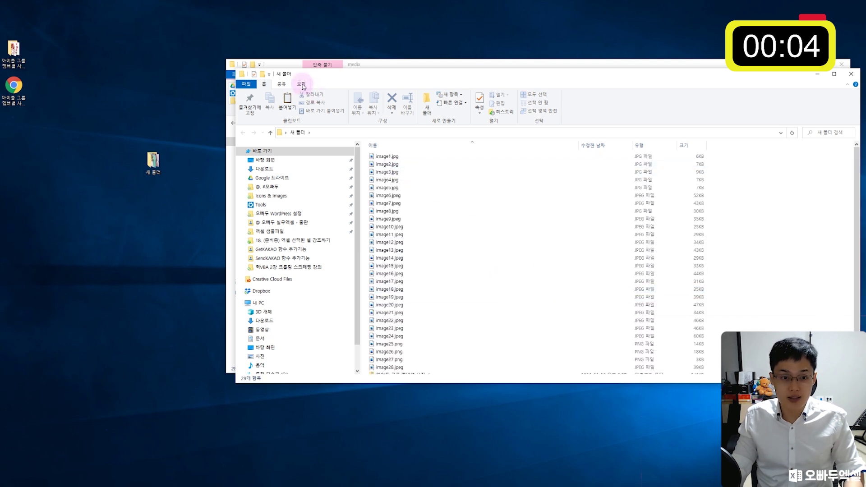
- Show the files in 새 폴더 as large icons and move the media window away from the one displaying them
{"action": "left_click", "coordinate": [301, 84]}
{"action": "left_click", "coordinate": [351, 95]}
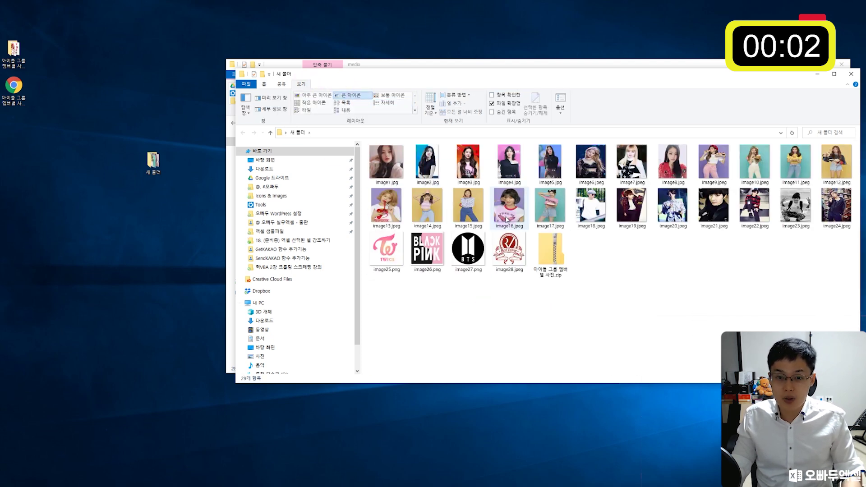
{"action": "left_click_drag", "start_coordinate": [549, 64], "coordinate": [443, 46]}
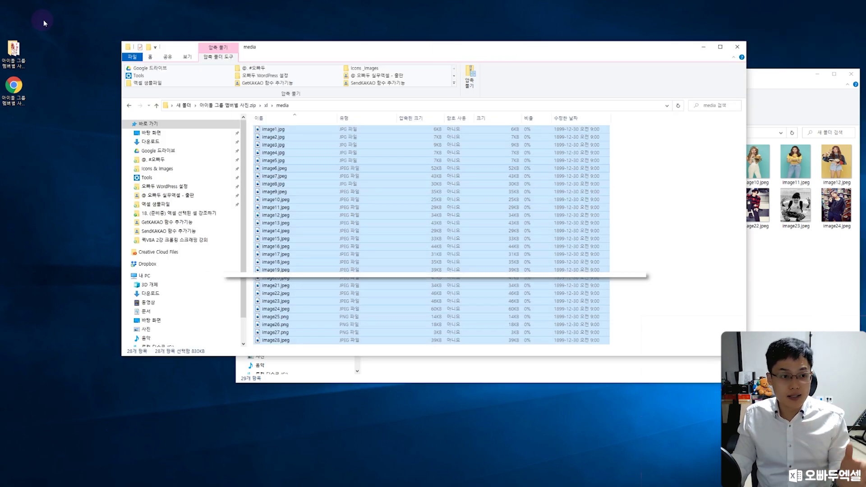
{"action": "left_click", "coordinate": [107, 126]}
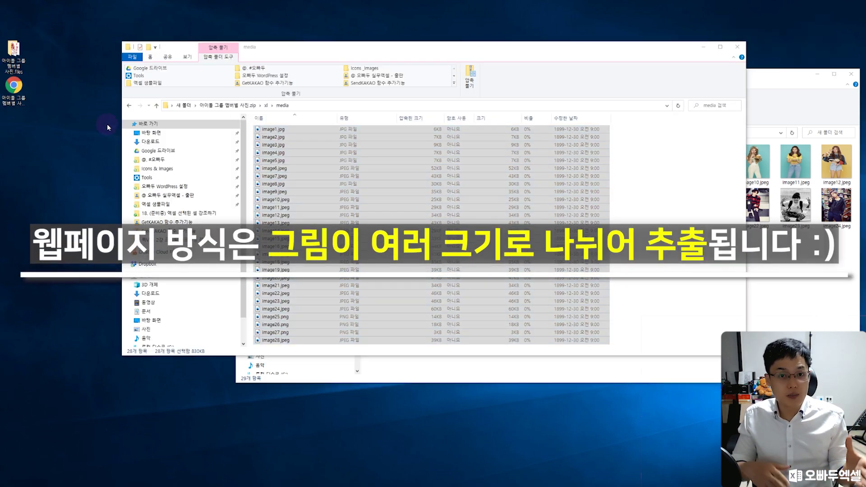